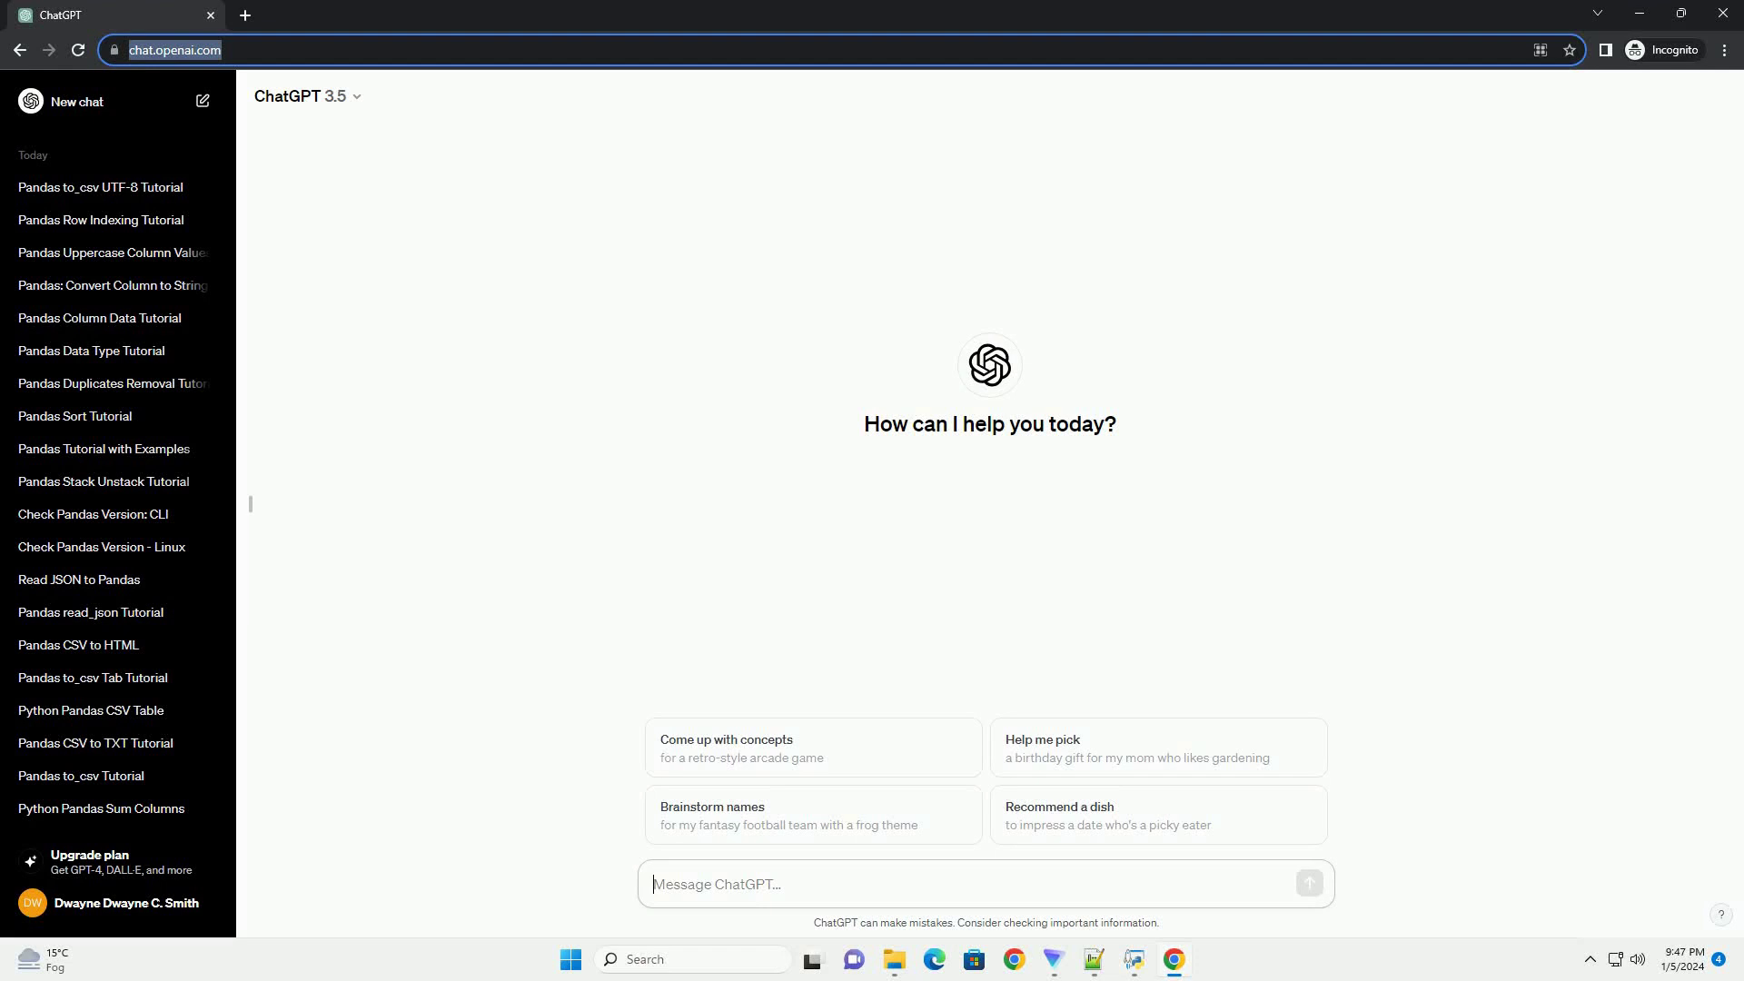
pyautogui.write('write an informative tutorial about python pandas update csv file with code example')
# Send the request for a pandas tutorial on updating a CSV file
pyautogui.press('Return')
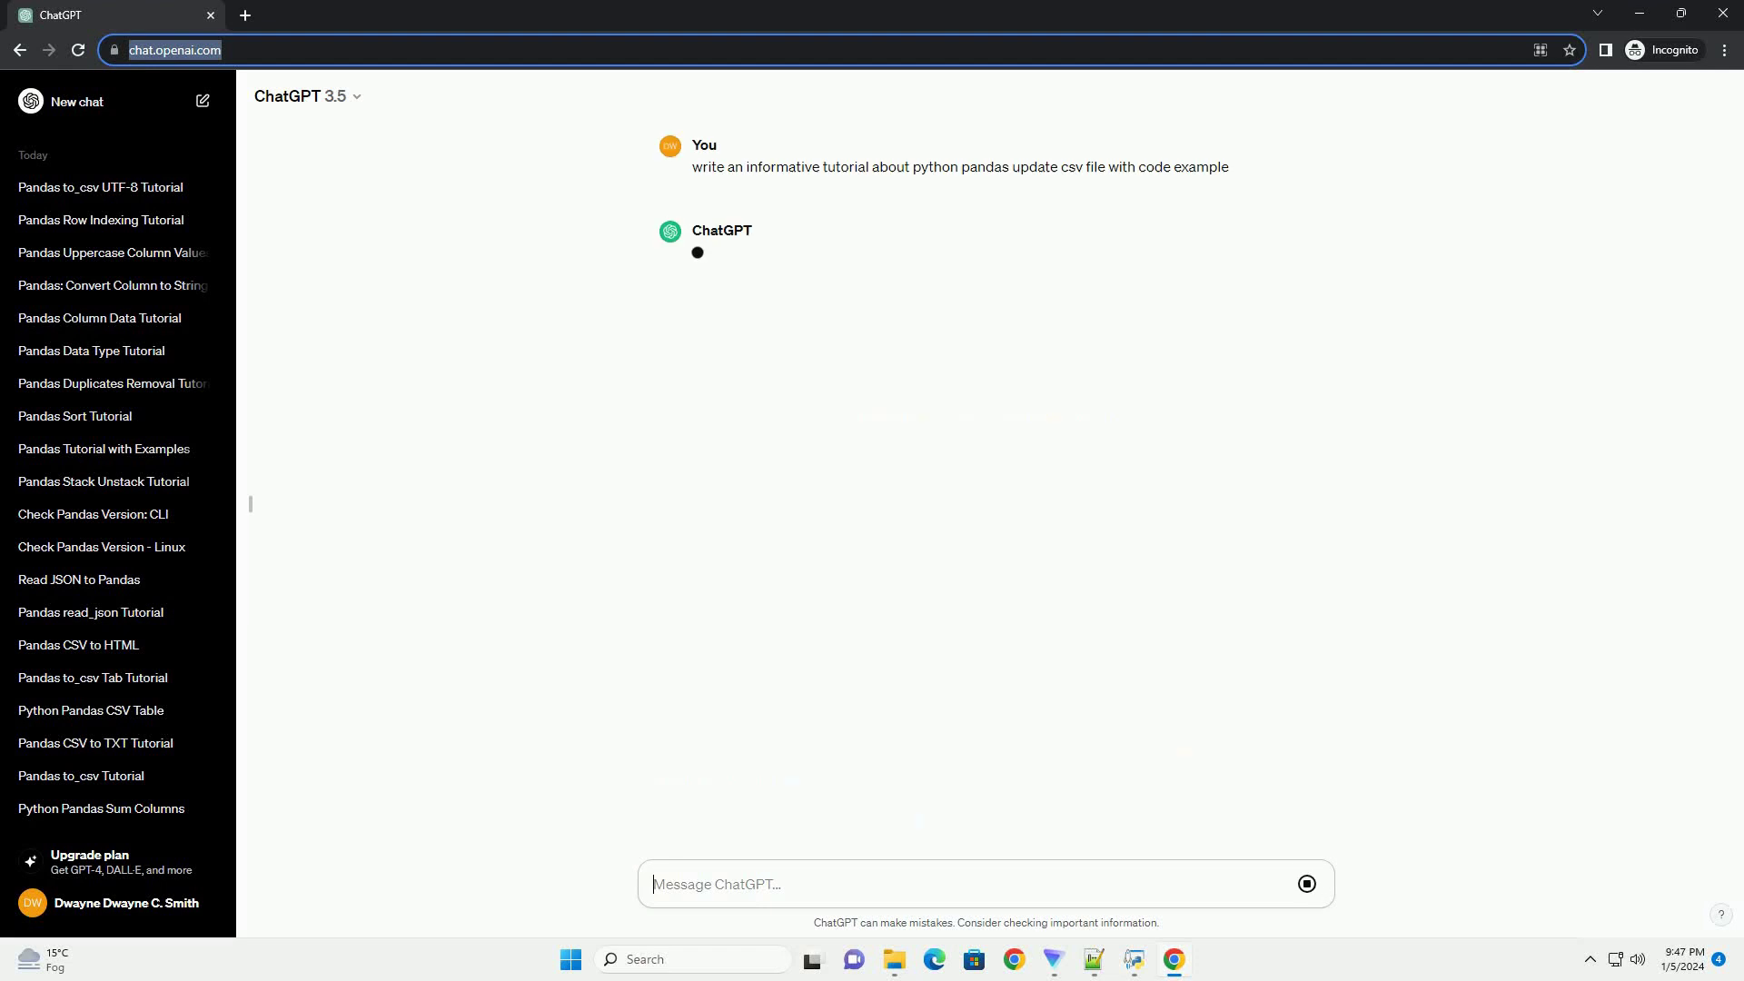